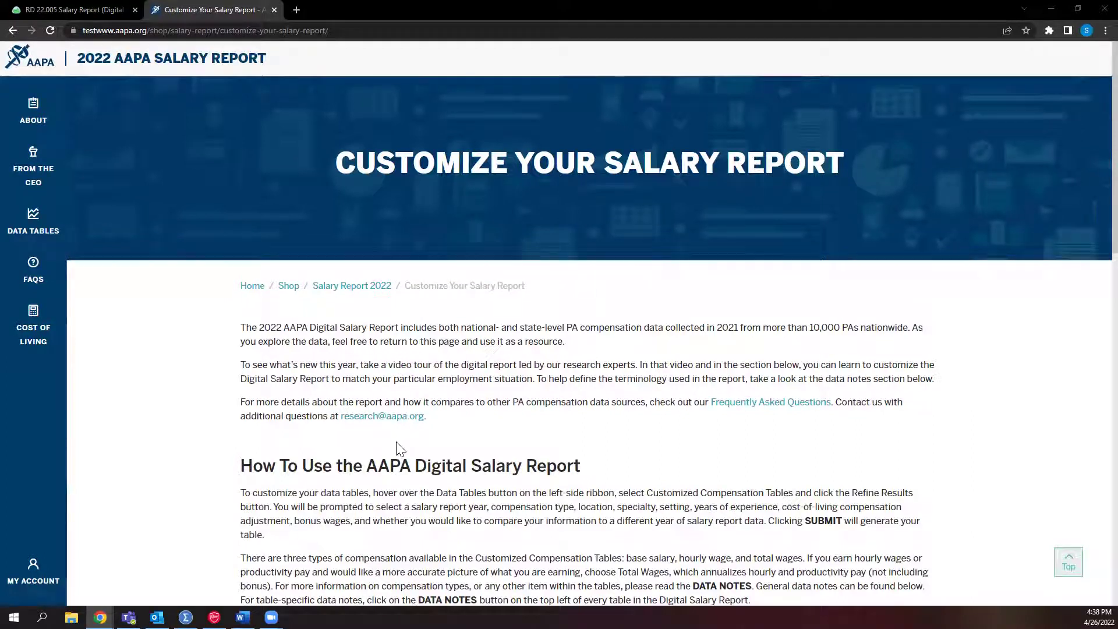
Open Customized Compensation Tables from the Data Tables flyout under About in the sidebar.
scroll(401, 443, "down", 2)
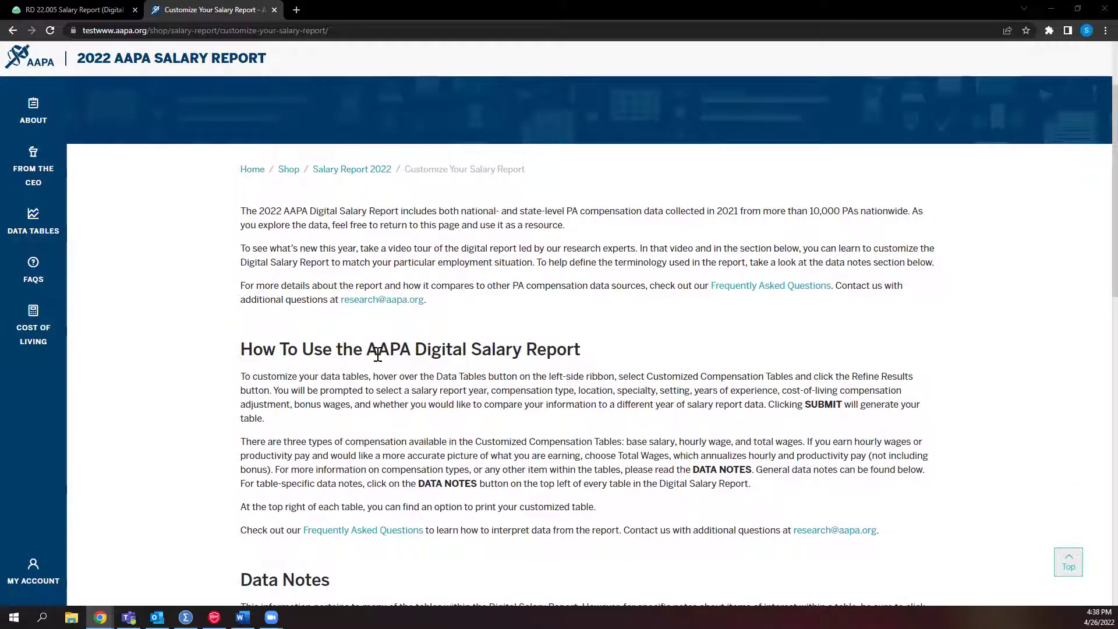
scroll(357, 379, "down", 5)
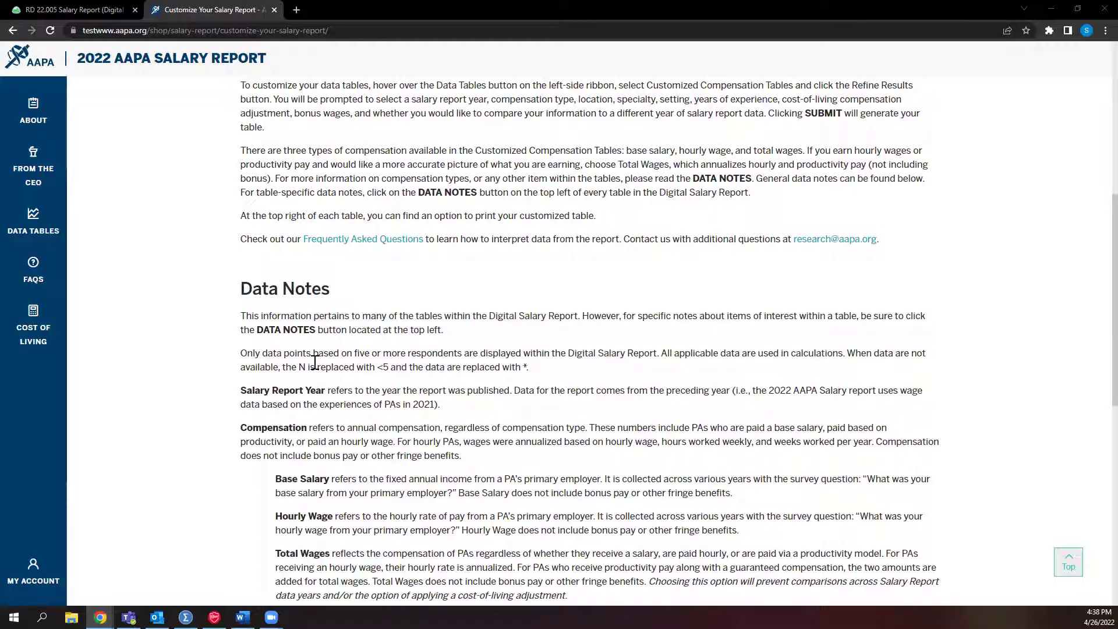
scroll(314, 362, "up", 2)
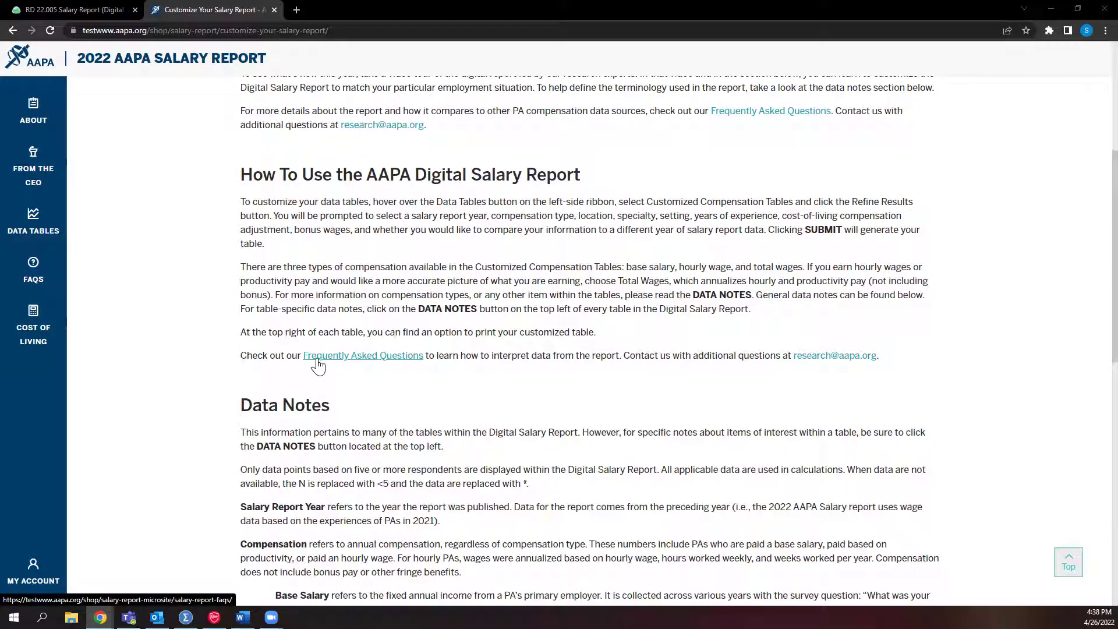
scroll(318, 366, "up", 1)
scroll(370, 359, "up", 5)
scroll(378, 373, "up", 1)
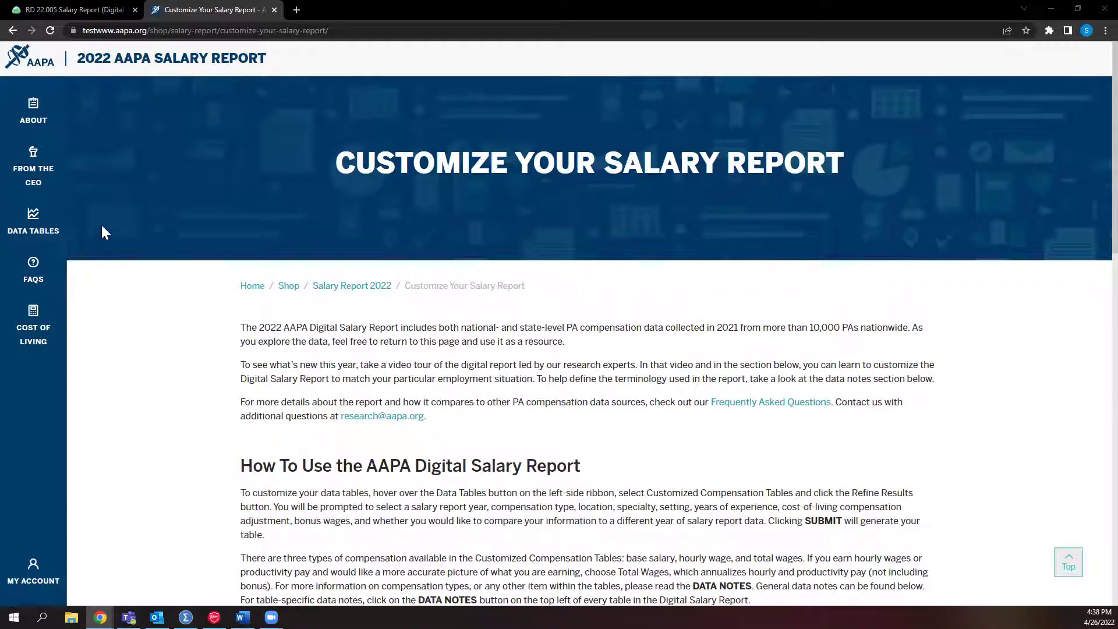
mouse_move(40, 116)
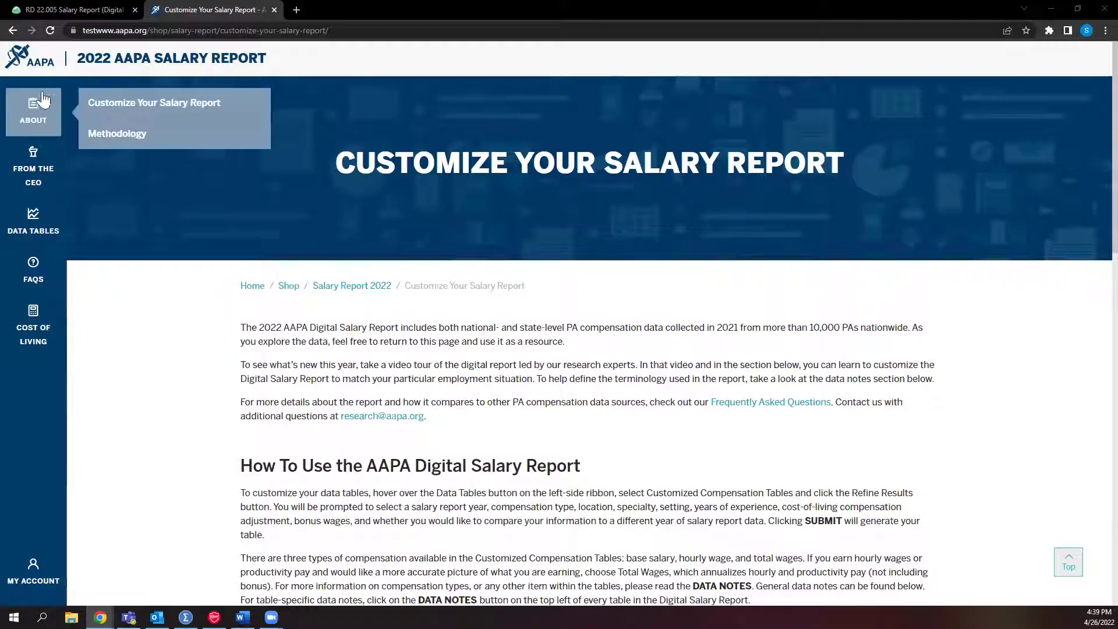
mouse_move(27, 230)
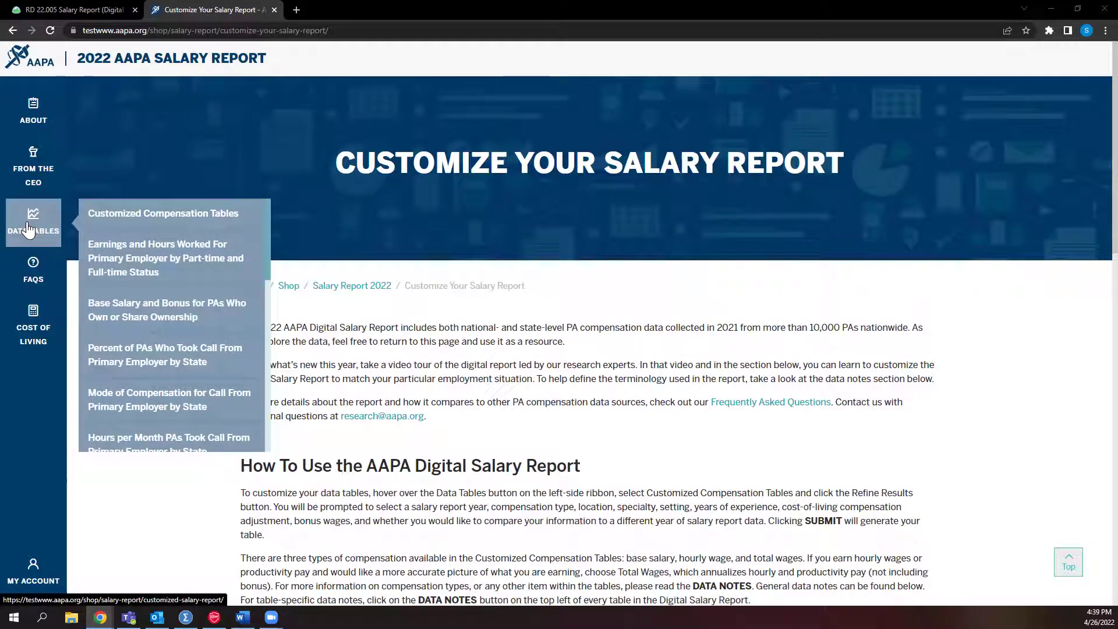
left_click(144, 223)
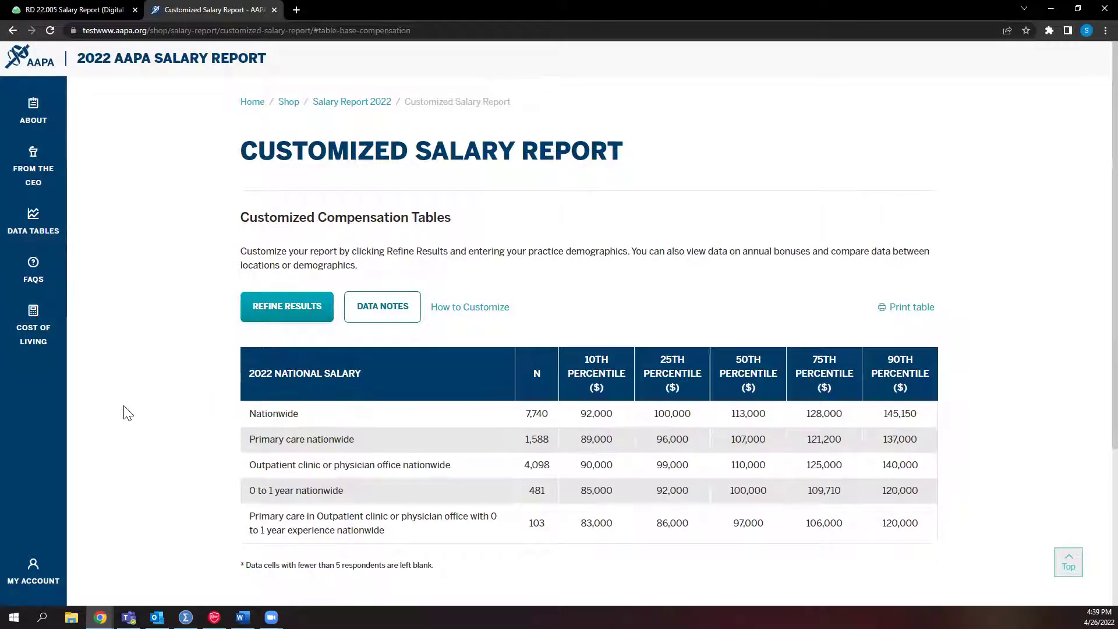
Open Refine Results to change the 2022 base-salary, national, primary care outpatient filters.
left_click(296, 321)
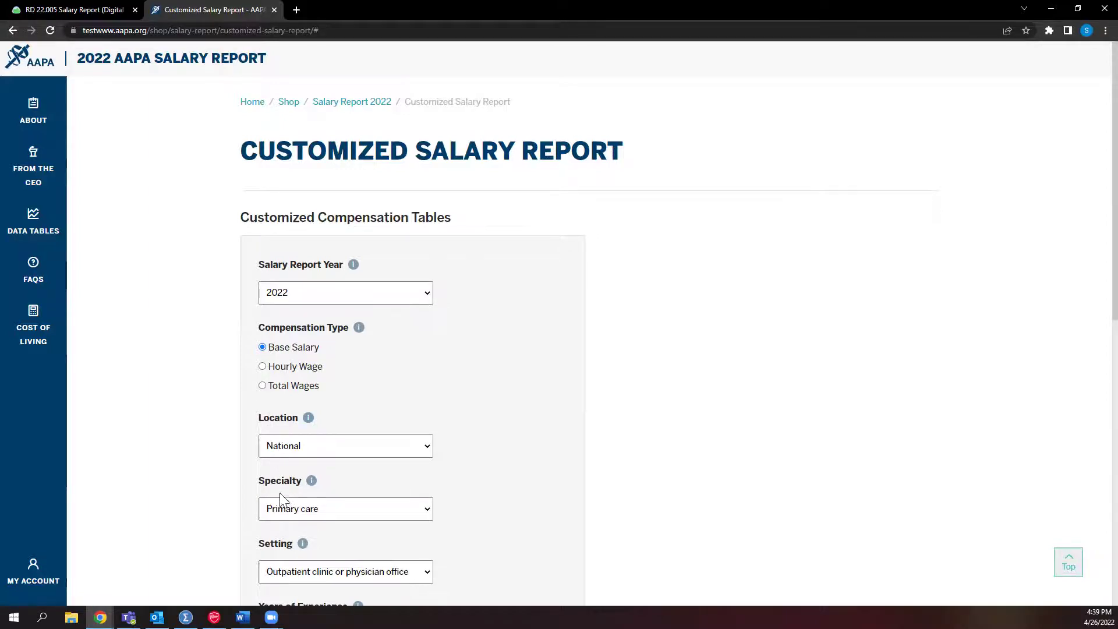
left_click(283, 511)
scroll(325, 475, "down", 5)
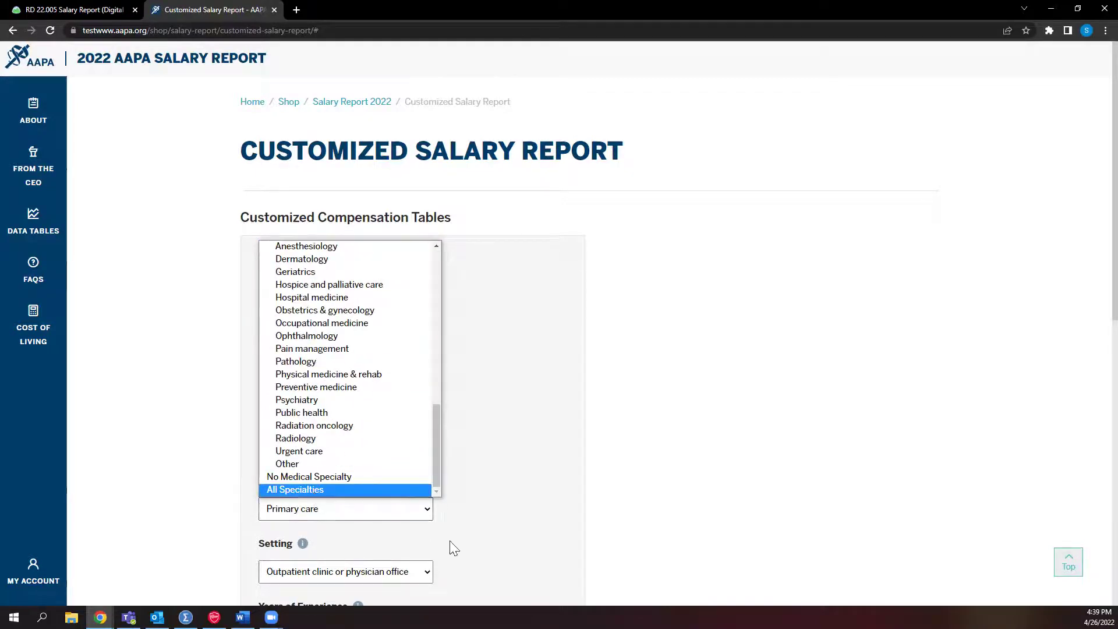
left_click(486, 553)
scroll(460, 542, "down", 3)
mouse_move(357, 432)
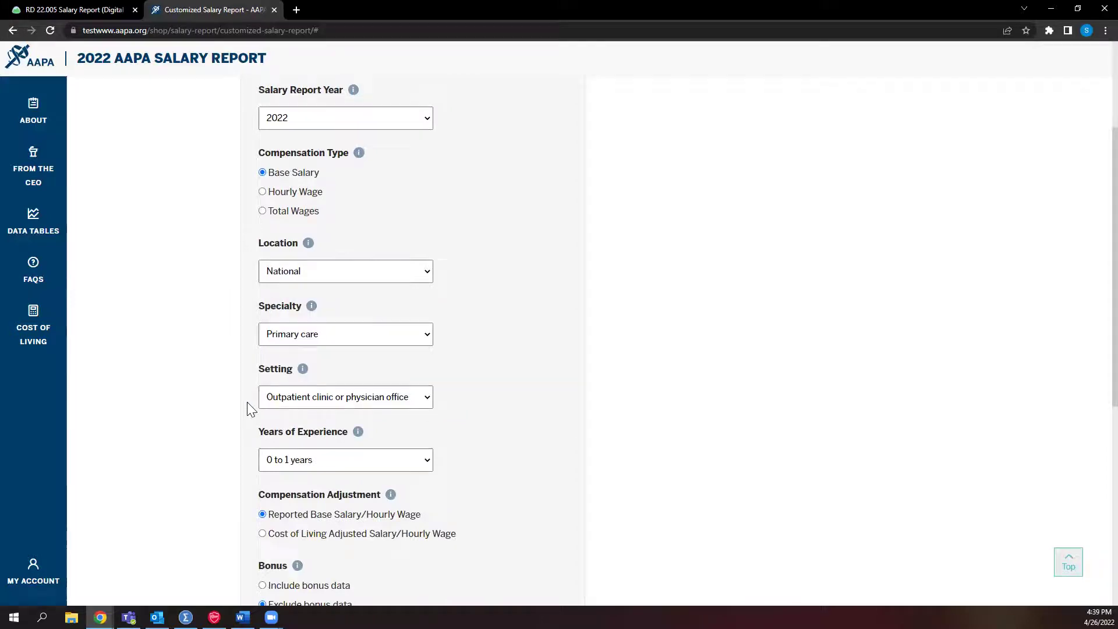
left_click(272, 401)
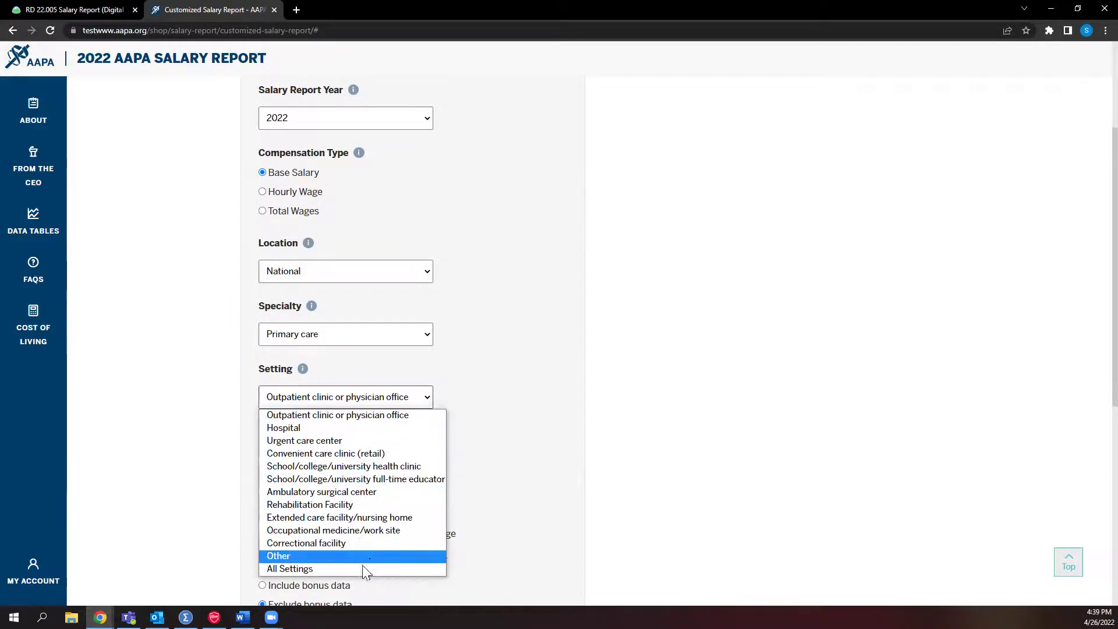
left_click(570, 527)
scroll(469, 509, "down", 2)
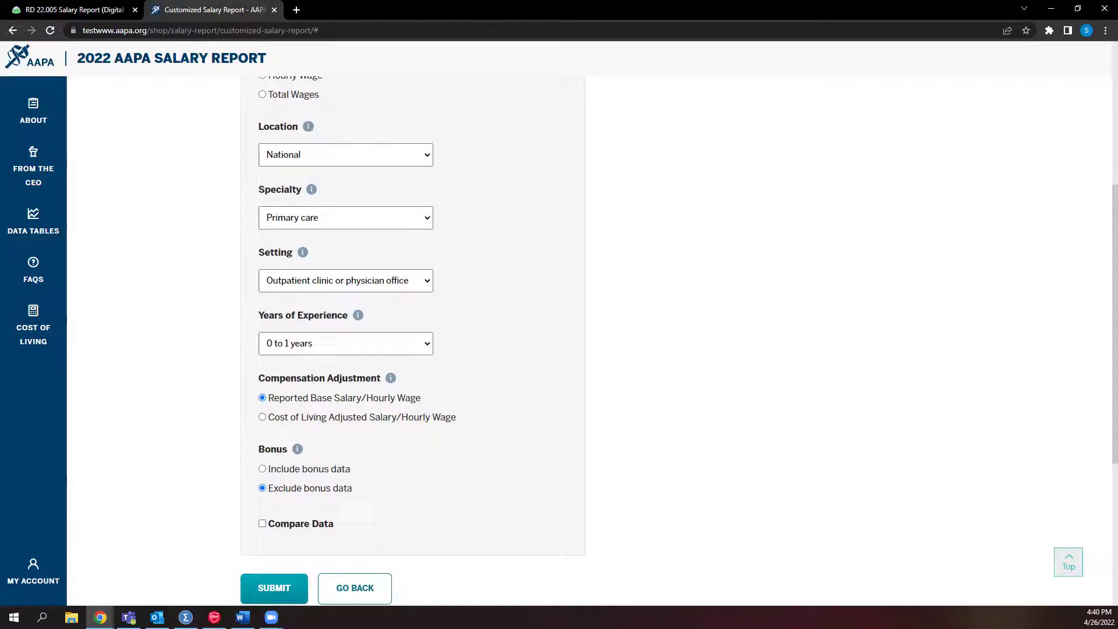
mouse_move(269, 452)
scroll(494, 481, "down", 2)
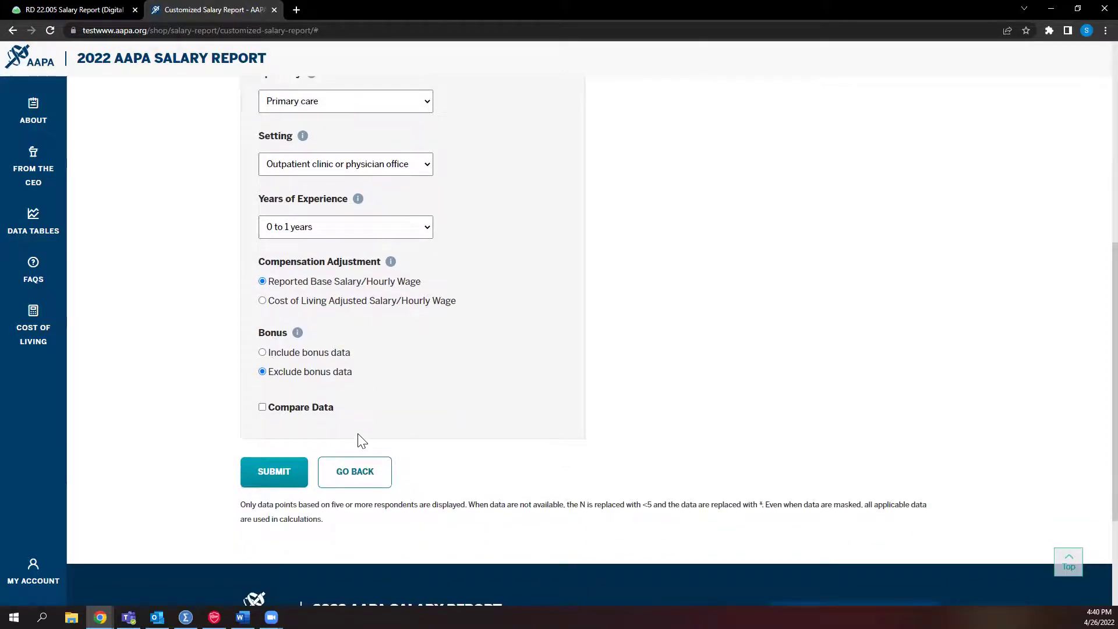
left_click(263, 408)
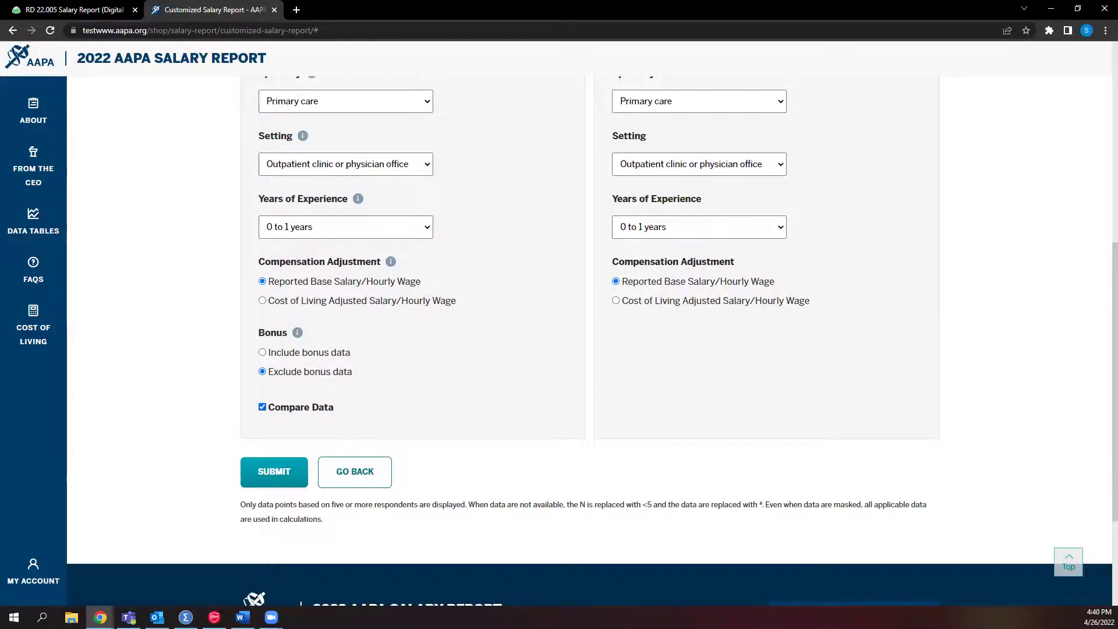
Submit the compared criteria to produce the two 2022 National Salary tables.
scroll(641, 343, "up", 4)
scroll(652, 355, "up", 2)
scroll(653, 356, "down", 1)
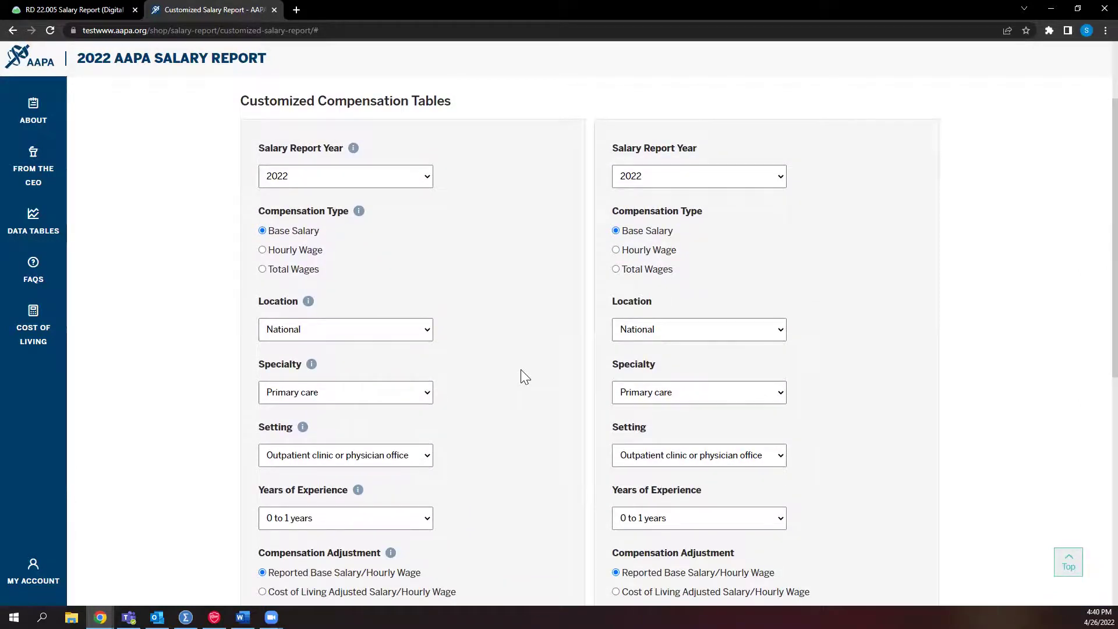
scroll(523, 376, "down", 5)
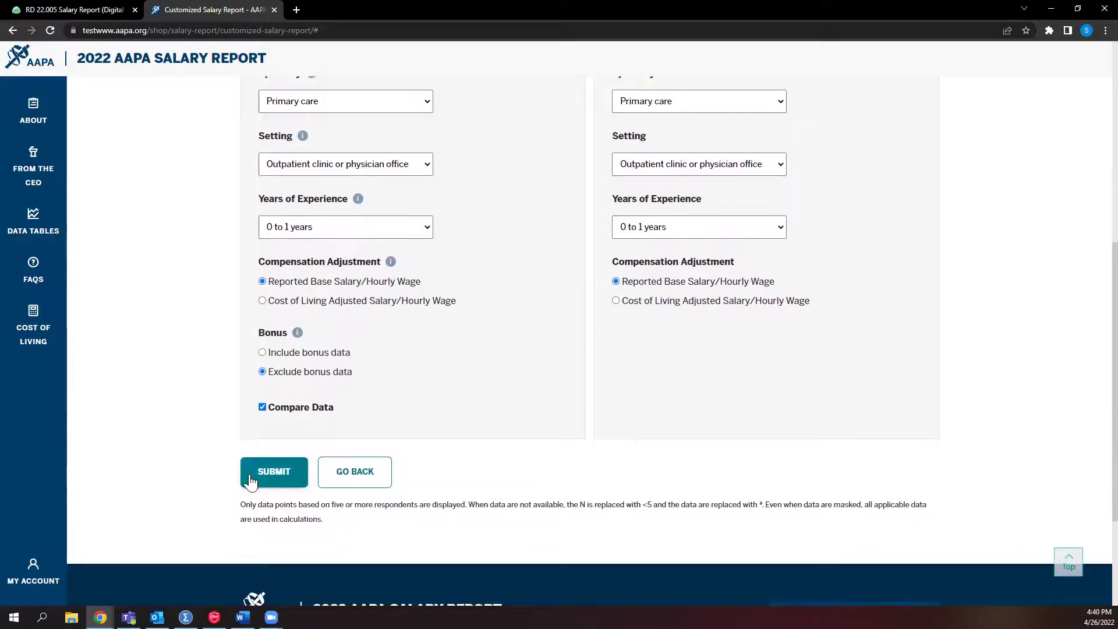
left_click(252, 481)
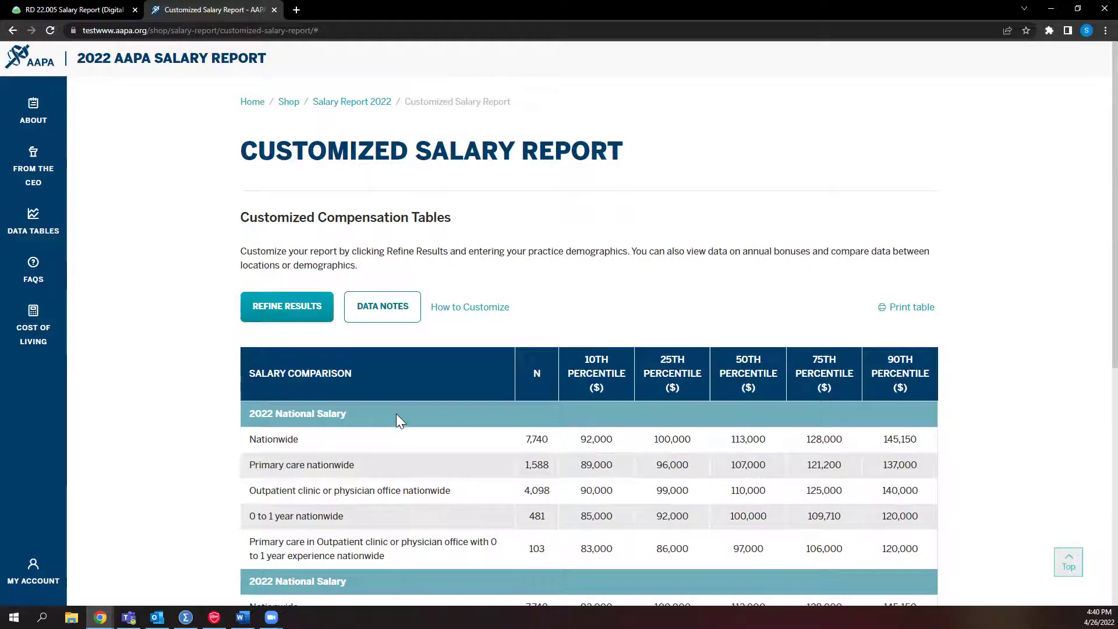
Use Print table on the comparison tables to get a one-page Save as PDF preview.
scroll(412, 410, "down", 3)
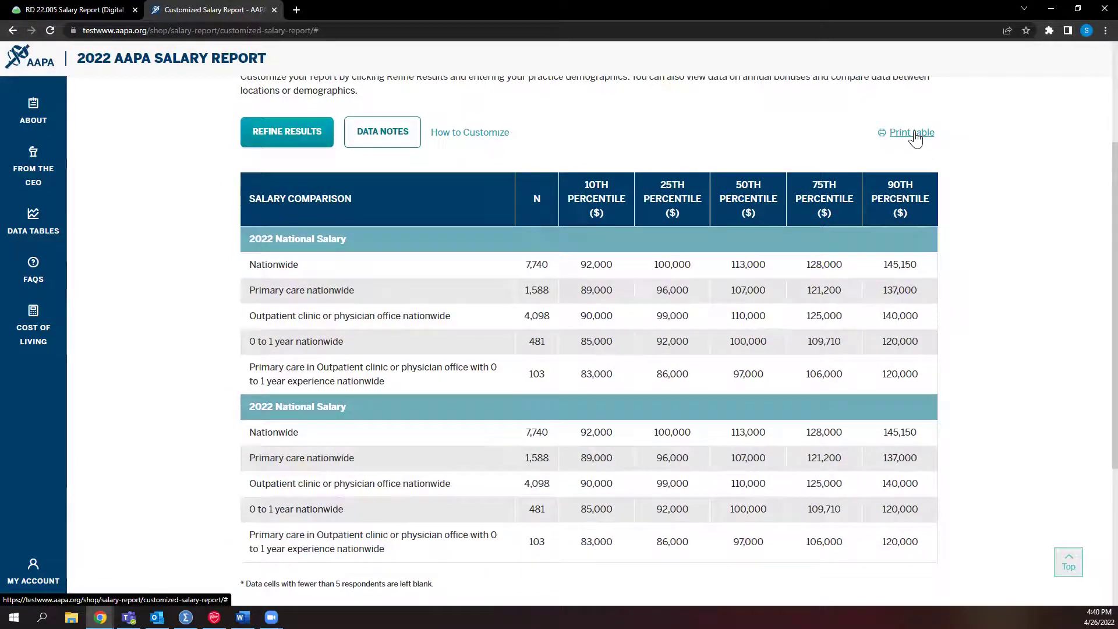
left_click(914, 133)
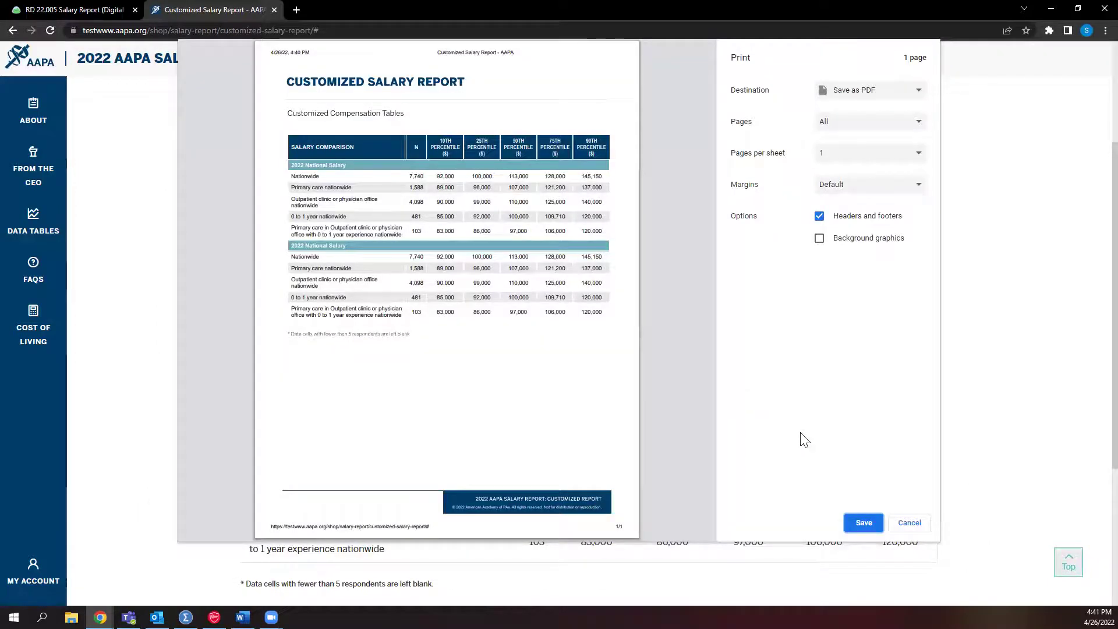
Cancel the print dialog without saving the PDF.
left_click(909, 523)
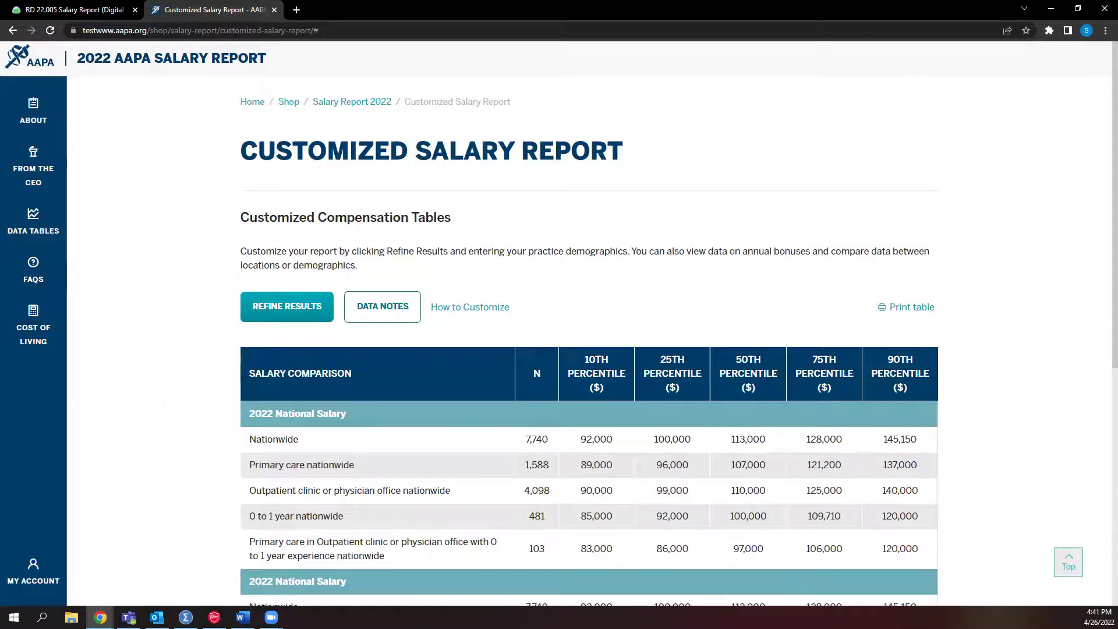
Open the Compensation for Call Availability and Call Services by State table from Data Tables.
mouse_move(35, 224)
scroll(134, 327, "down", 3)
left_click(171, 279)
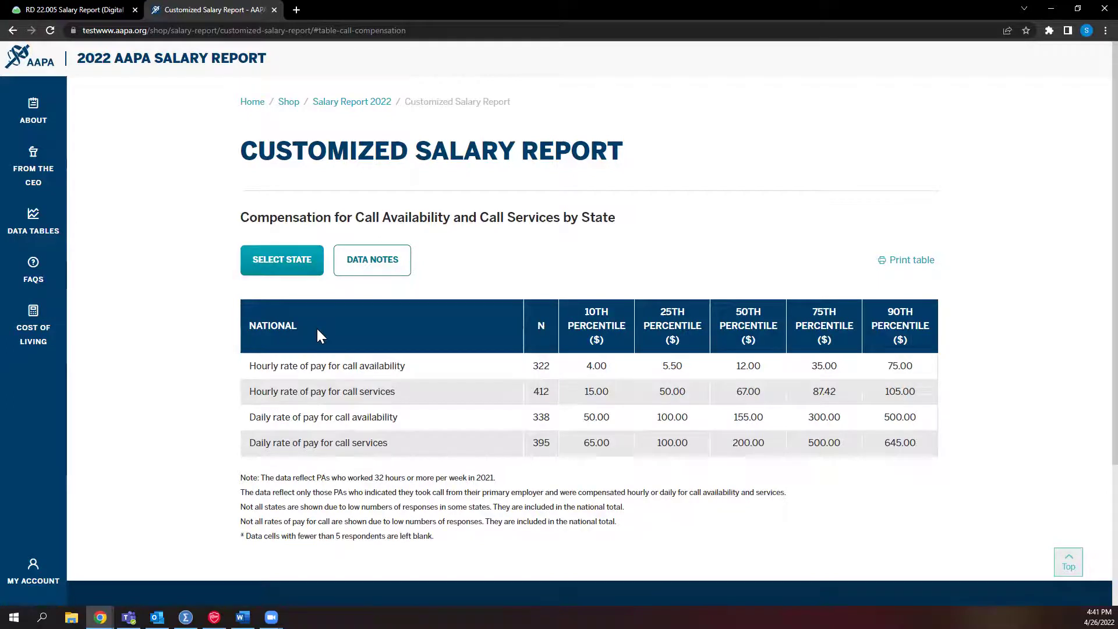
Select California as the state, submit, then open the table's Data Notes.
left_click(284, 272)
left_click(413, 320)
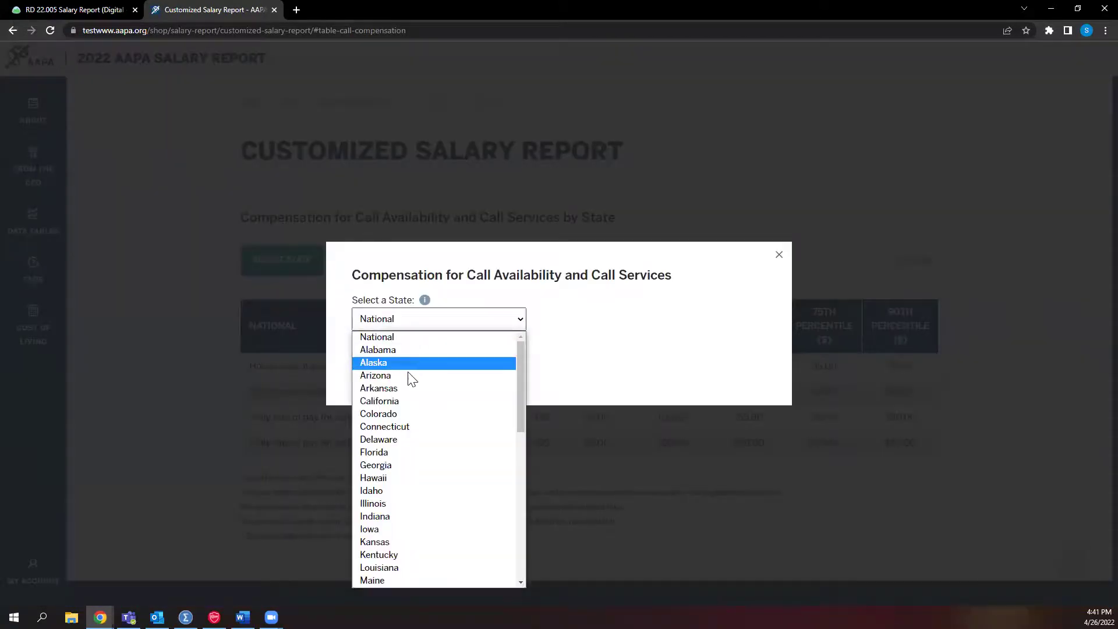
left_click(407, 402)
left_click(389, 367)
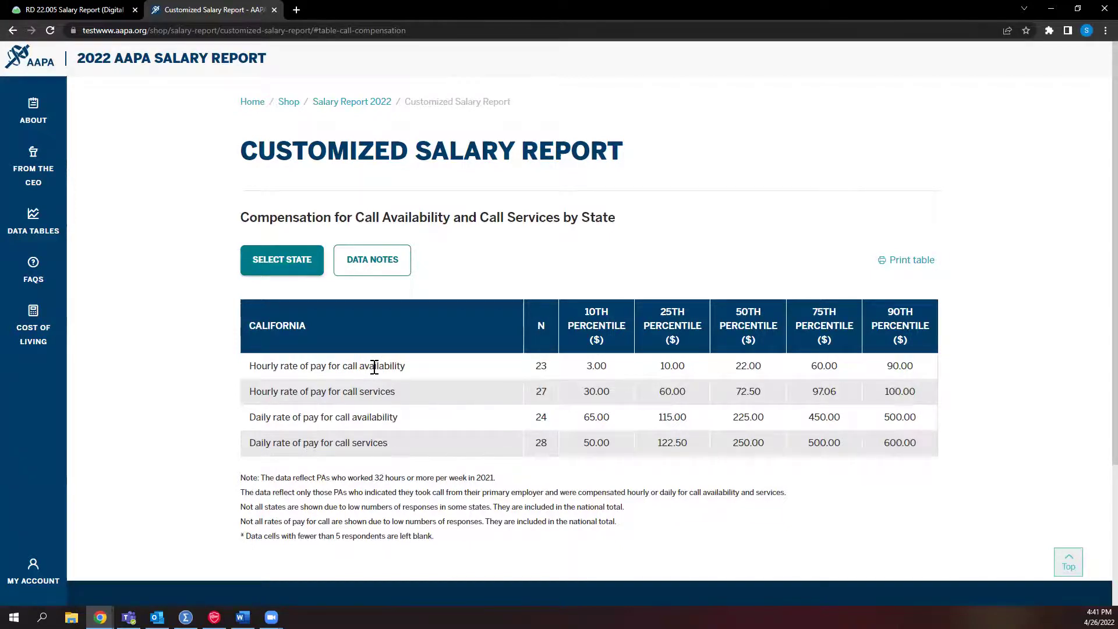
left_click(388, 273)
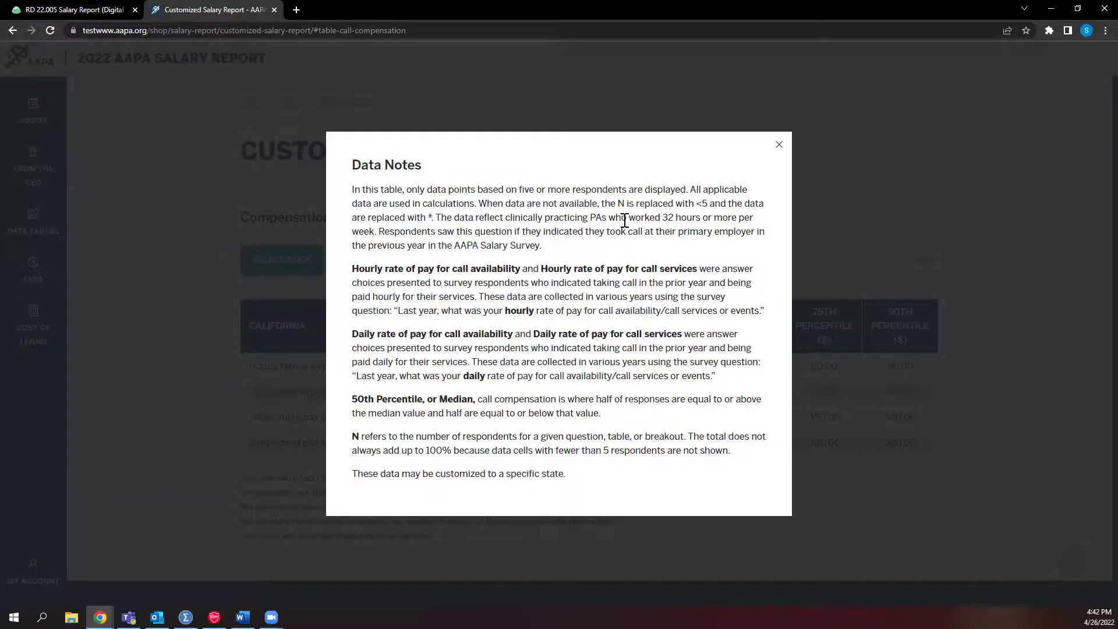
Close the Data Notes window over the California call-rate table.
left_click(781, 146)
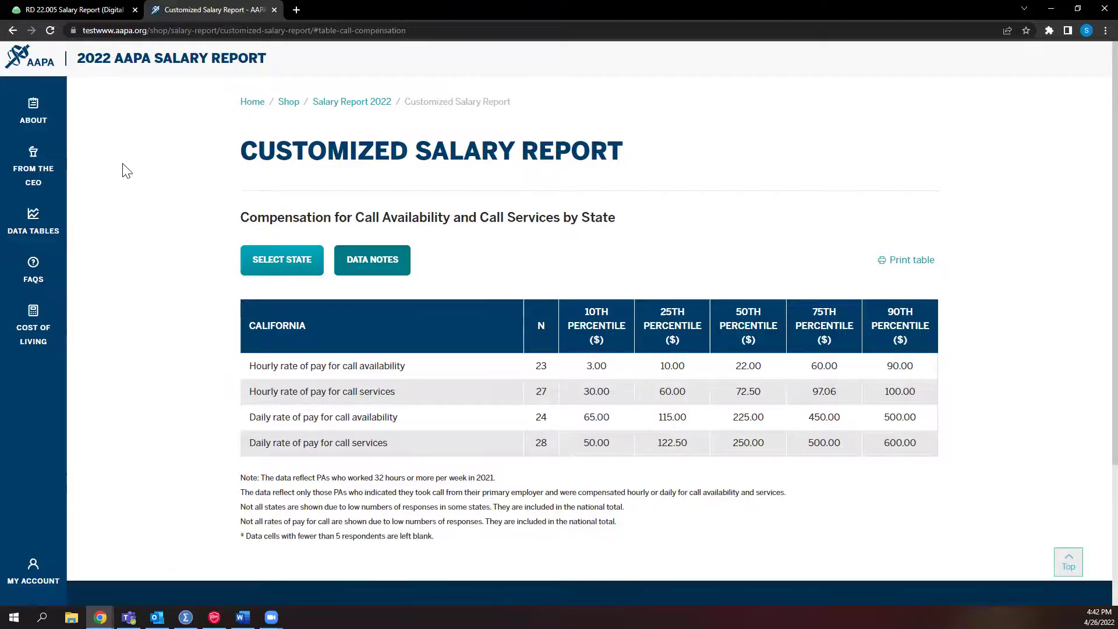
Go to the From the CEO page in the left sidebar.
left_click(33, 183)
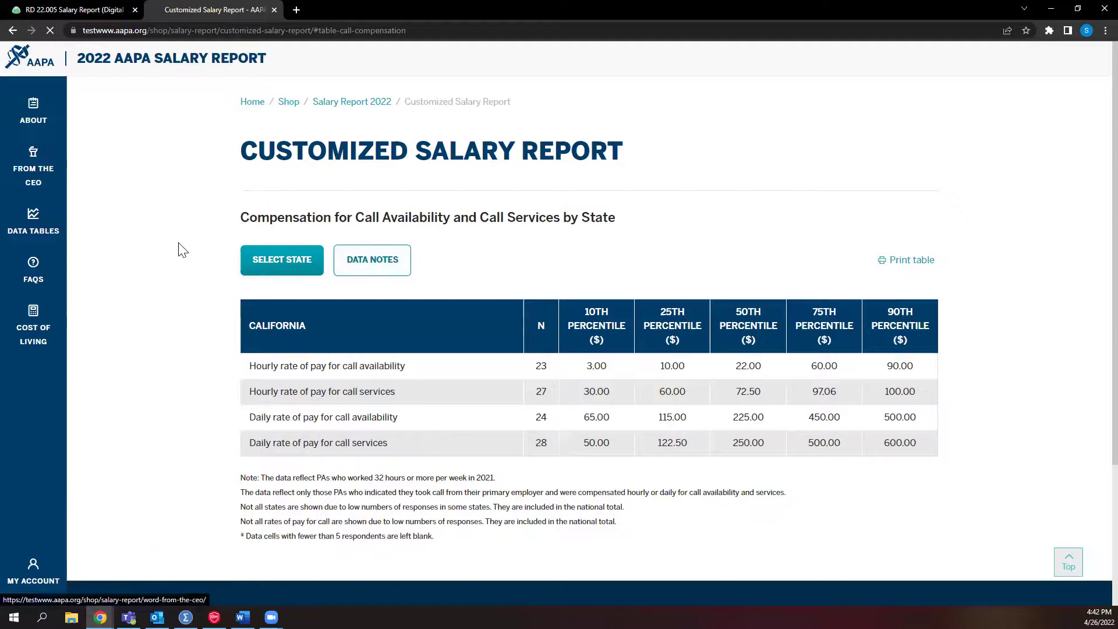